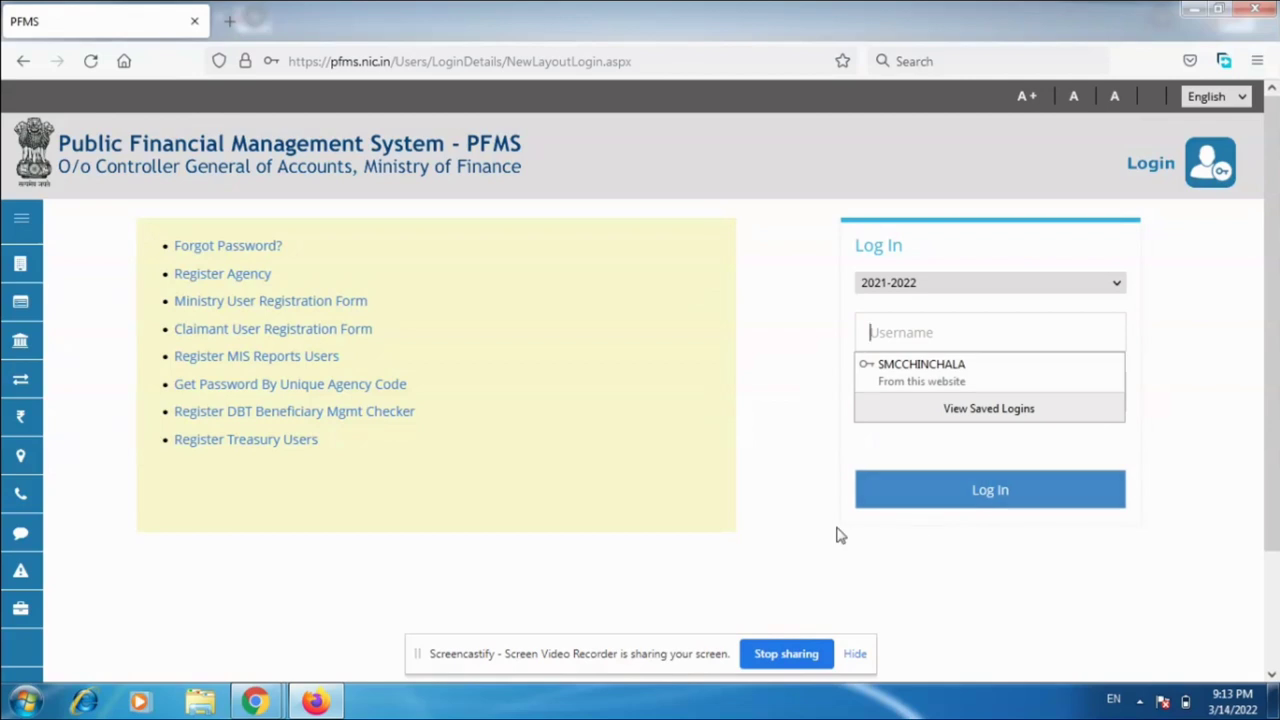
# Clear the autofilled password from the PFMS login form
pyautogui.click(785, 472)
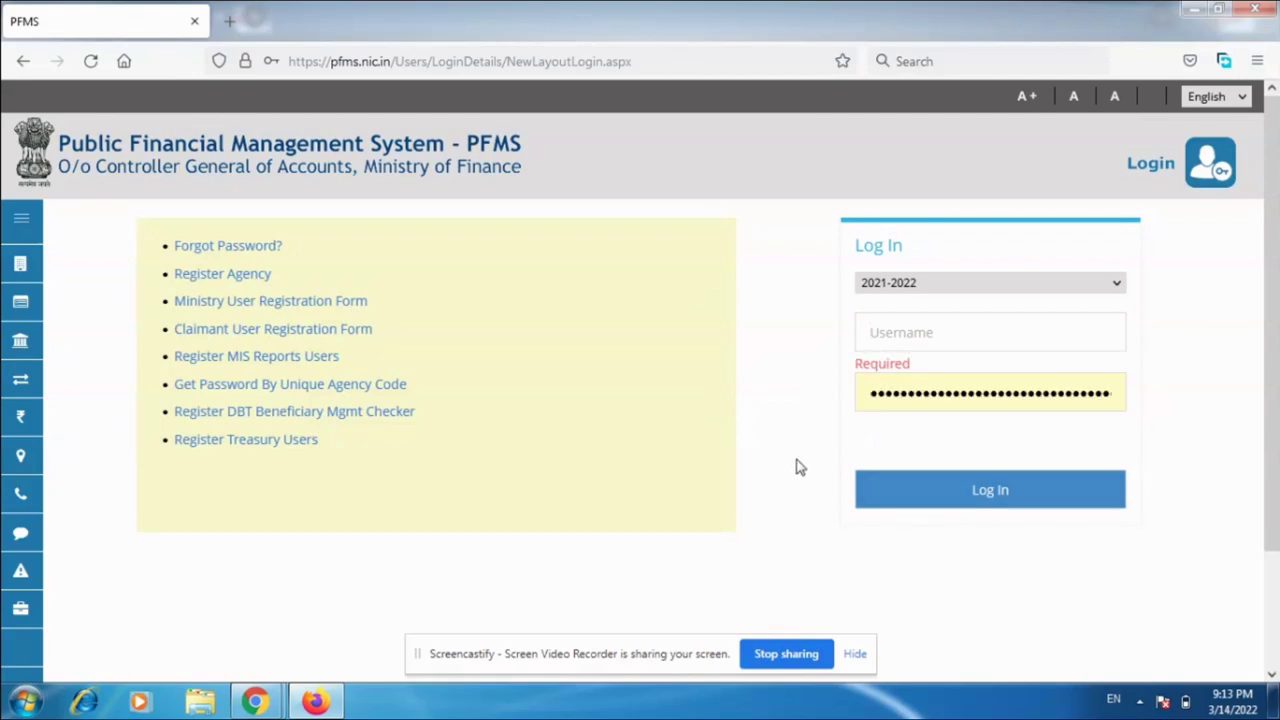
pyautogui.click(1105, 392)
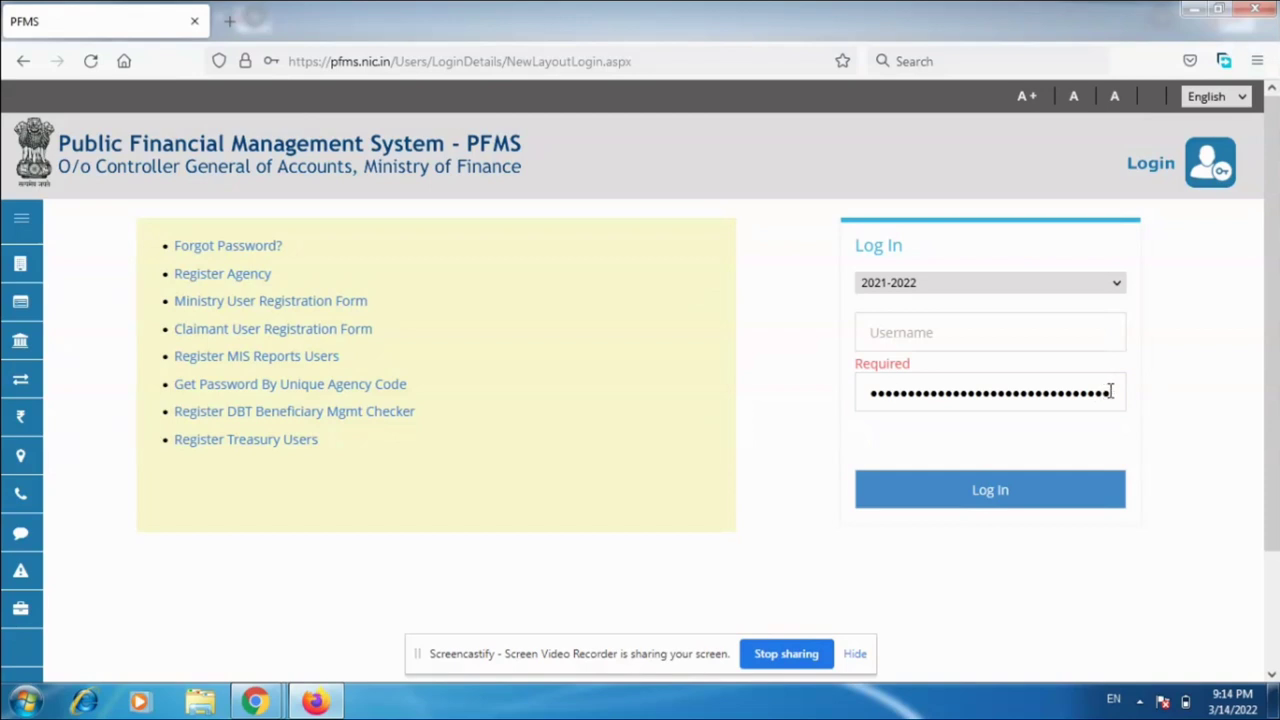
pyautogui.press('BackSpace')
pyautogui.press('BackSpace')
pyautogui.press('BackSpace')
pyautogui.press('BackSpace')
pyautogui.press('BackSpace')
pyautogui.press('BackSpace')
pyautogui.press('BackSpace')
pyautogui.press('BackSpace')
pyautogui.press('BackSpace')
pyautogui.press('BackSpace')
pyautogui.press('BackSpace')
pyautogui.press('BackSpace')
pyautogui.press('BackSpace')
pyautogui.press('BackSpace')
pyautogui.press('BackSpace')
pyautogui.press('BackSpace')
pyautogui.press('BackSpace')
pyautogui.press('BackSpace')
pyautogui.press('BackSpace')
pyautogui.press('BackSpace')
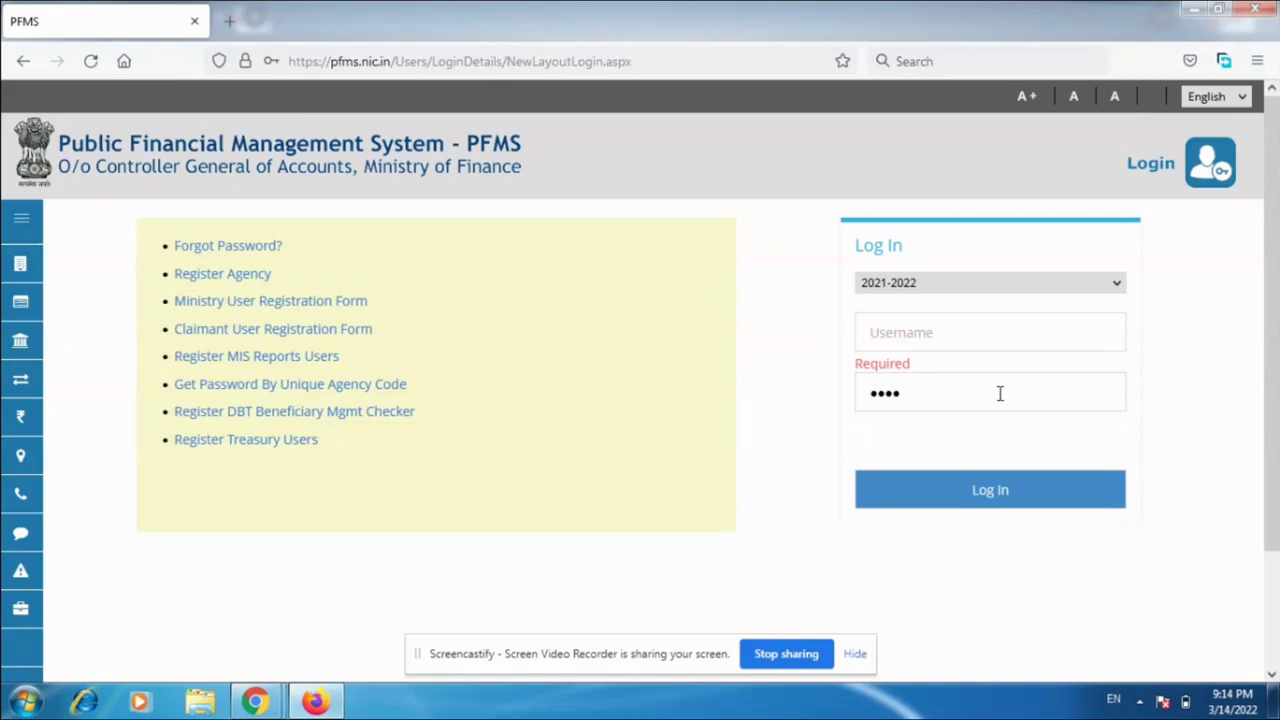
pyautogui.press('BackSpace')
pyautogui.press('BackSpace')
pyautogui.press('BackSpace')
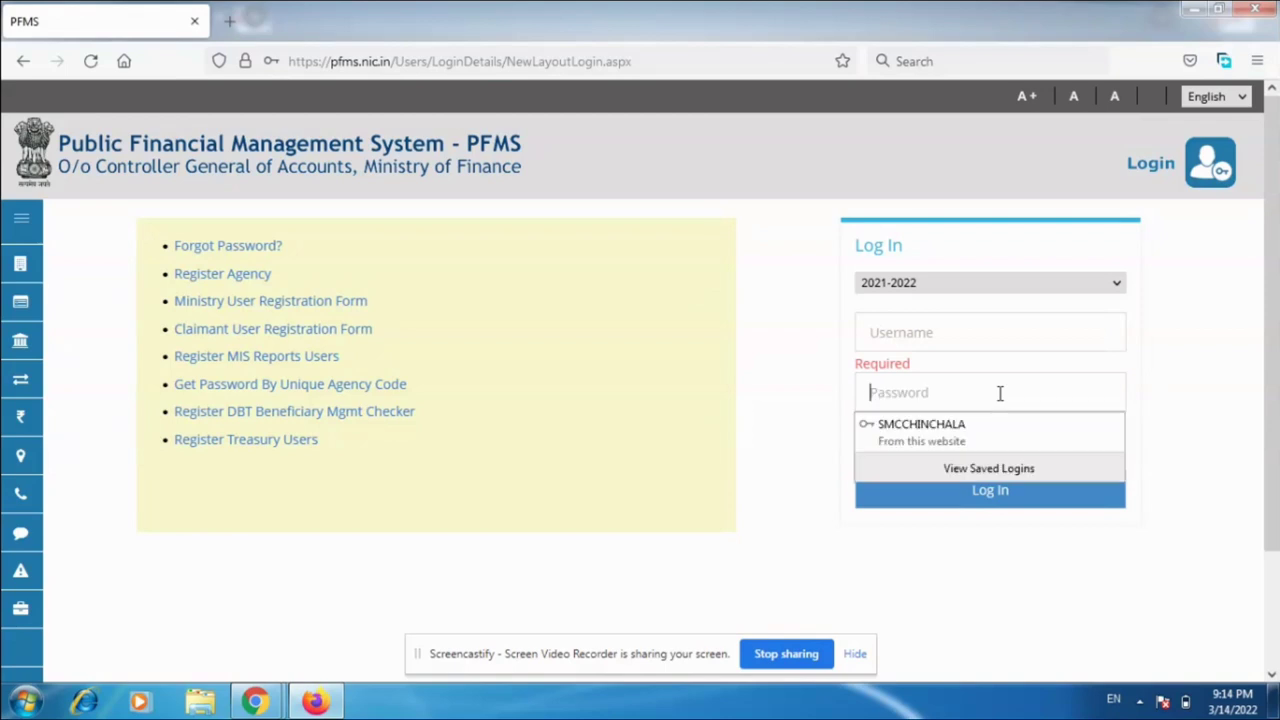
# Sign in with the agency username and the account password
pyautogui.click(965, 333)
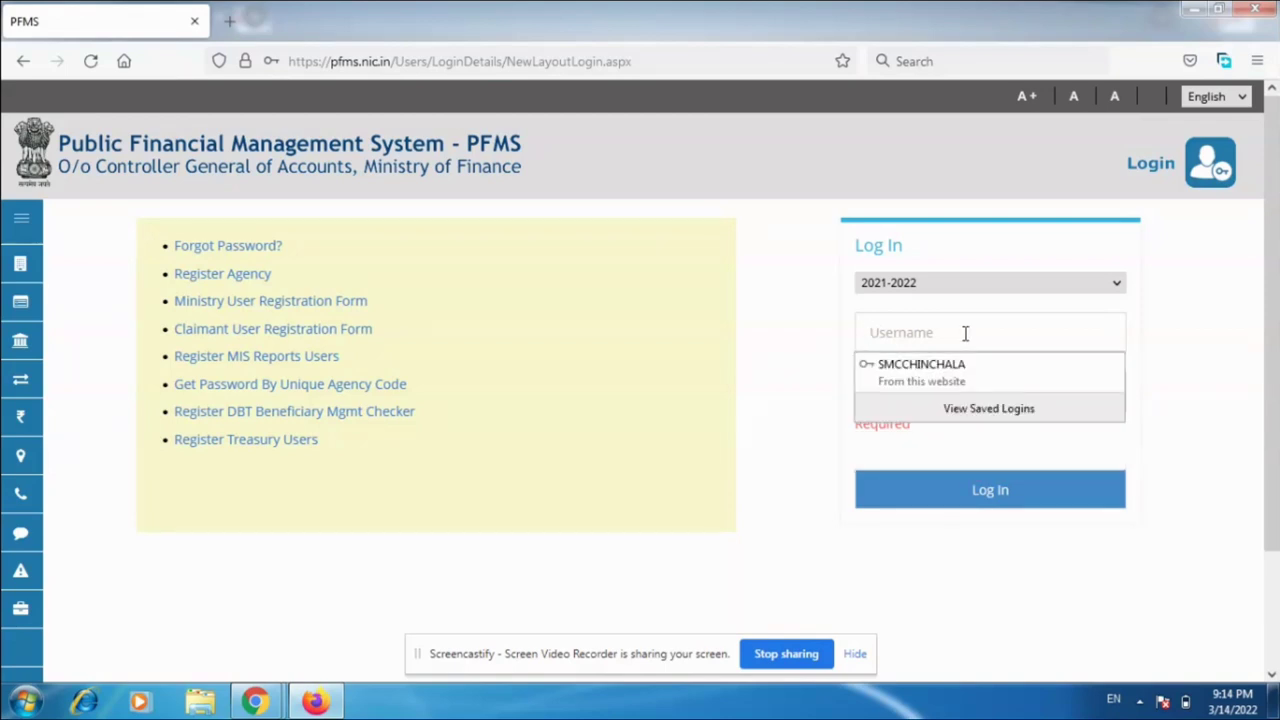
pyautogui.write('c')
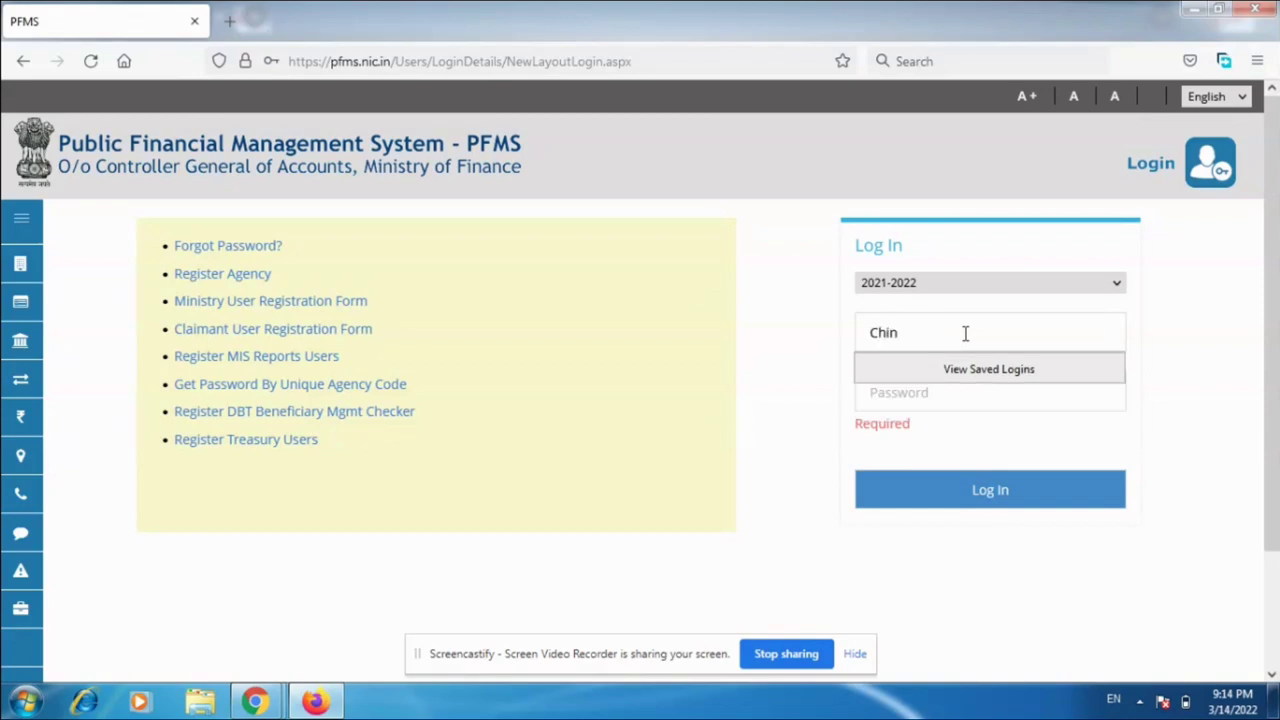
pyautogui.write('hin2007')
pyautogui.click(793, 398)
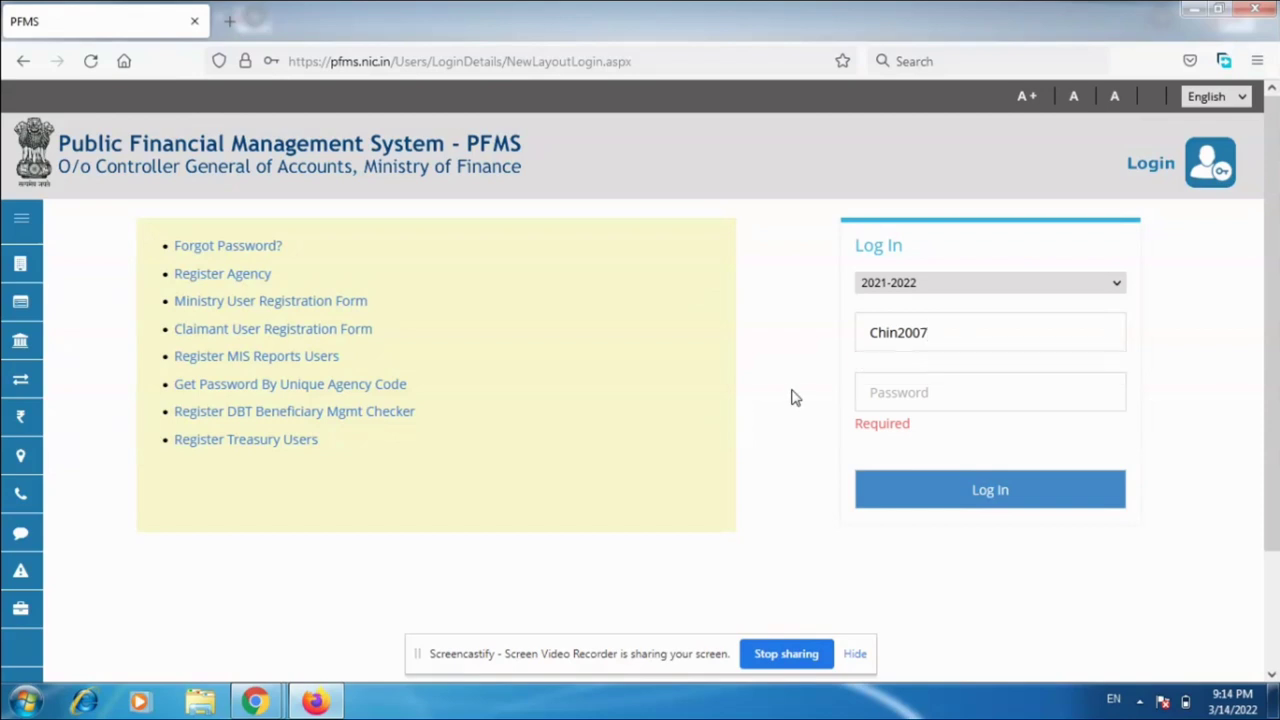
pyautogui.click(889, 392)
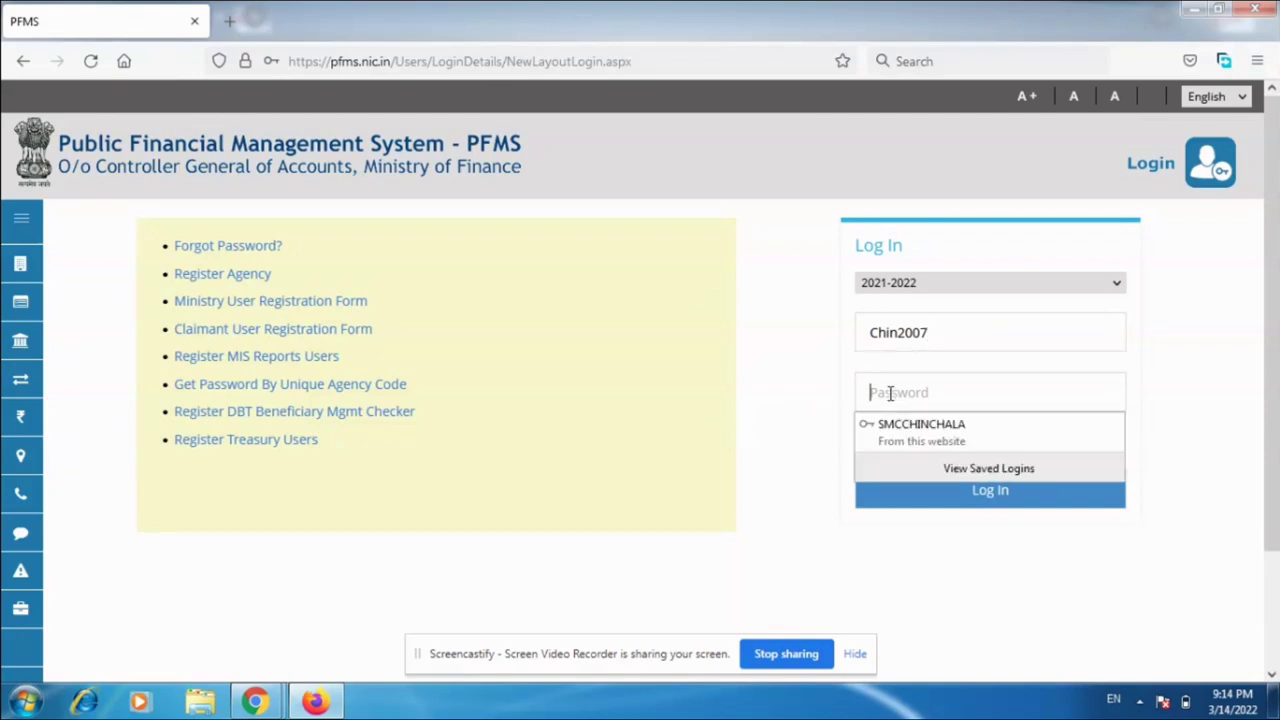
pyautogui.write('*')
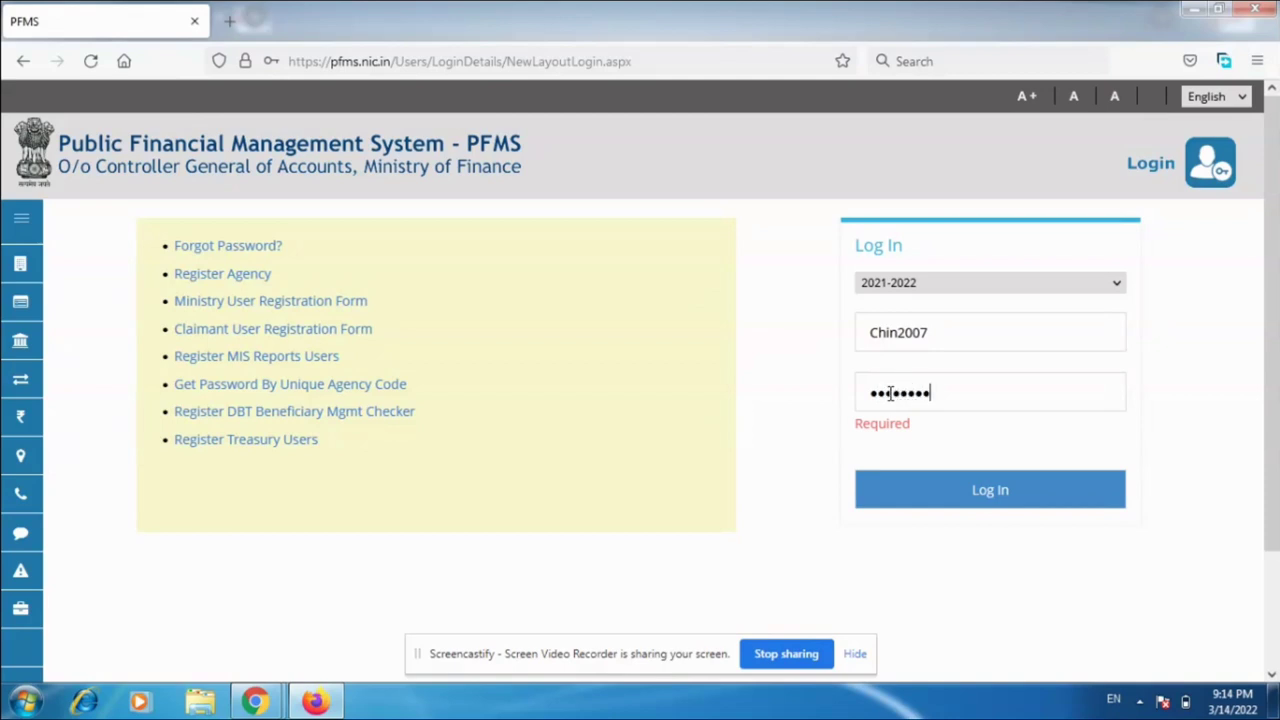
pyautogui.click(960, 490)
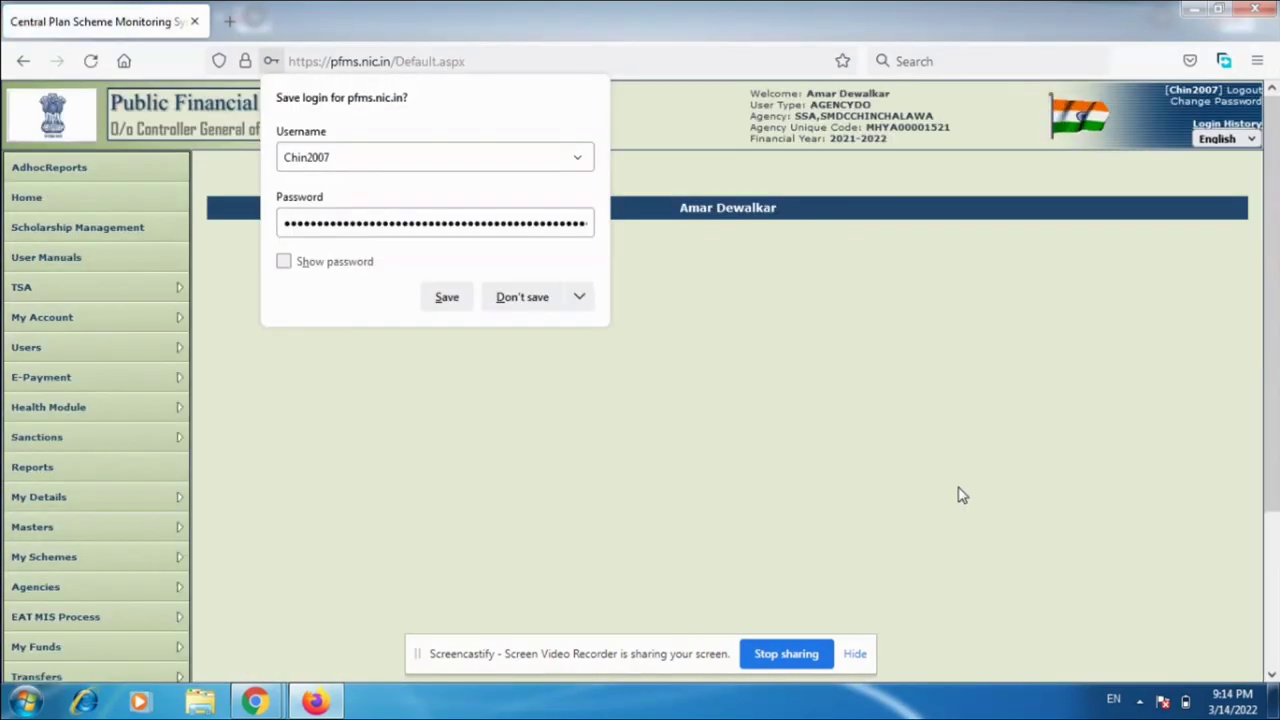
# Dismiss the browser's save-login prompt and bring up the Masters > Vendors submenu
pyautogui.click(809, 378)
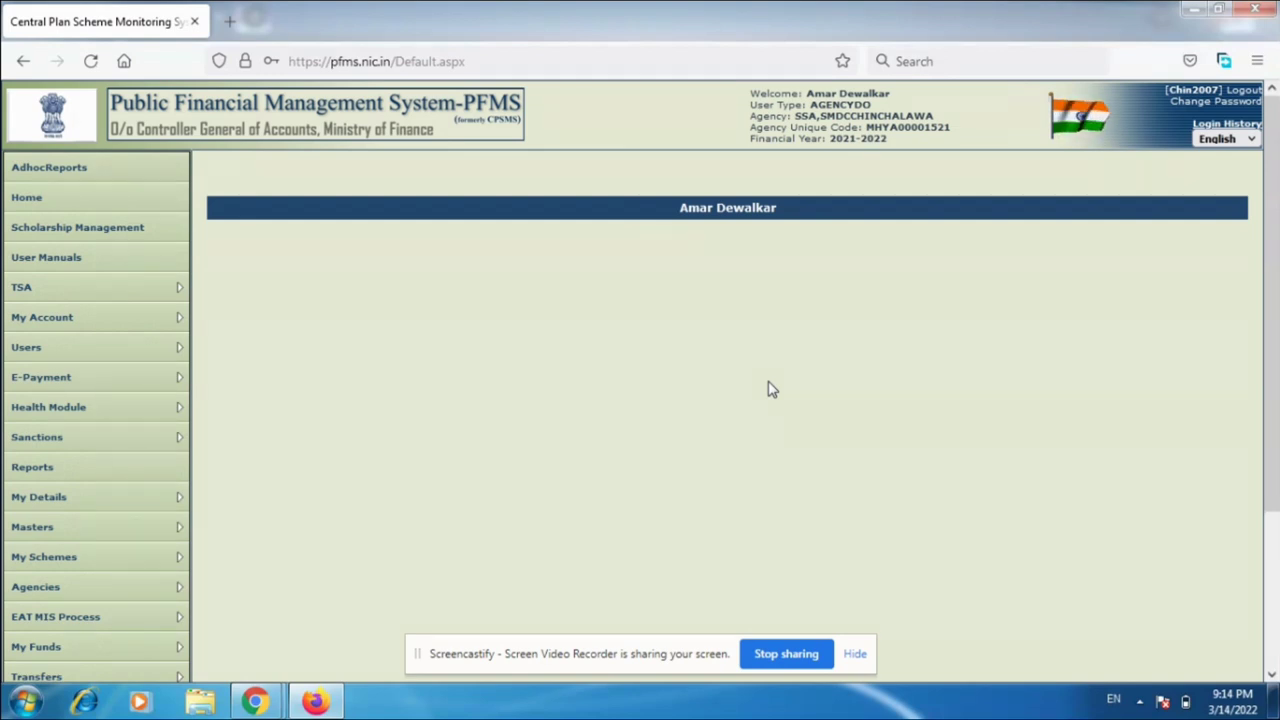
pyautogui.moveTo(156, 536)
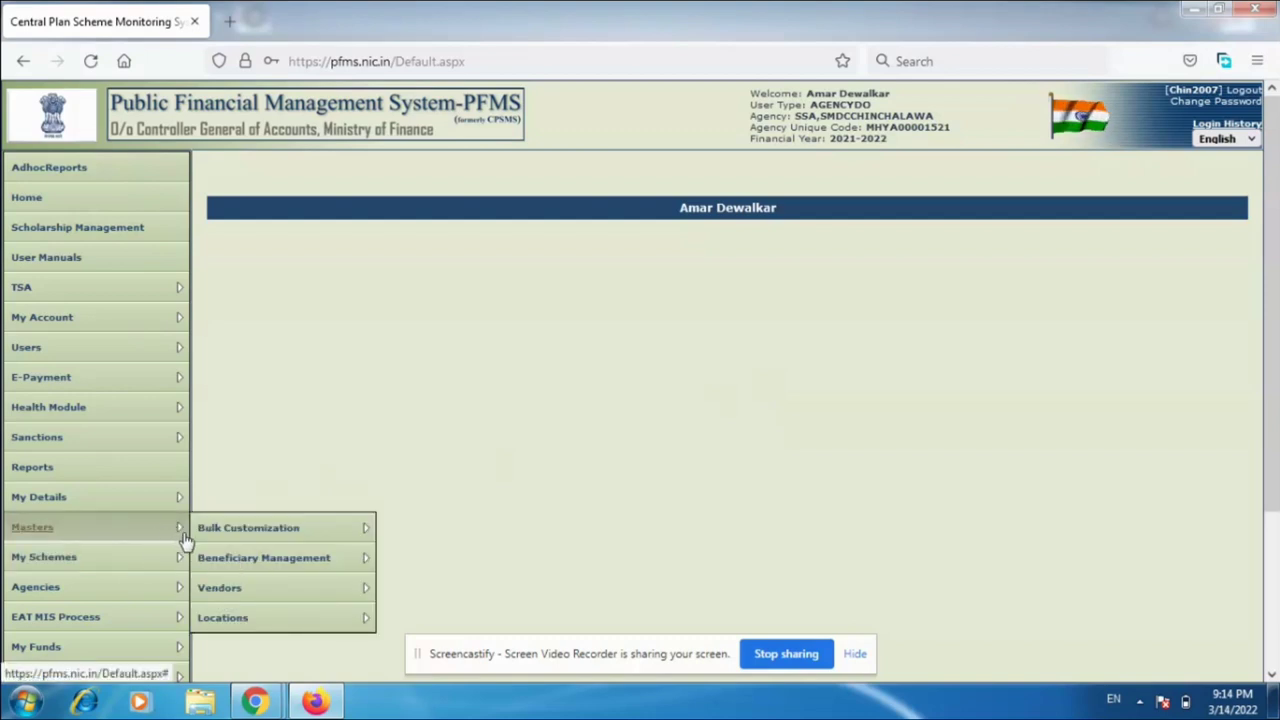
pyautogui.moveTo(200, 538)
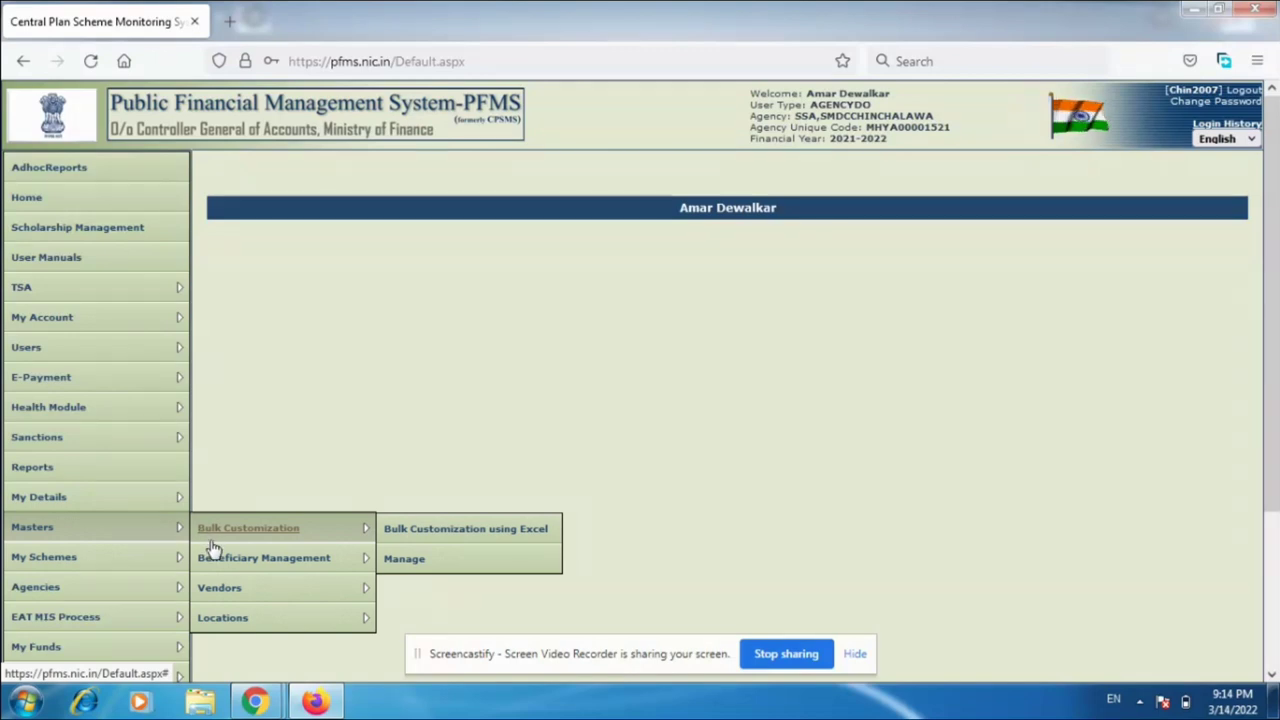
pyautogui.moveTo(224, 568)
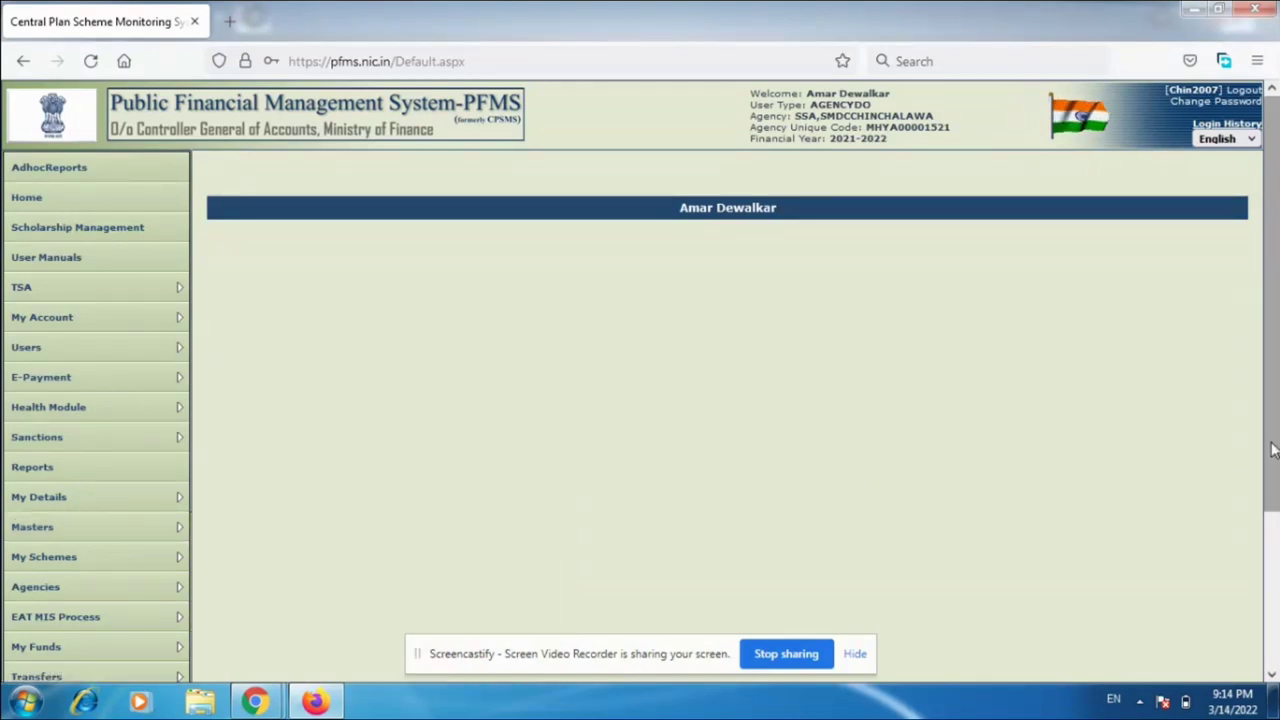
pyautogui.scroll(-3, 1272, 450)
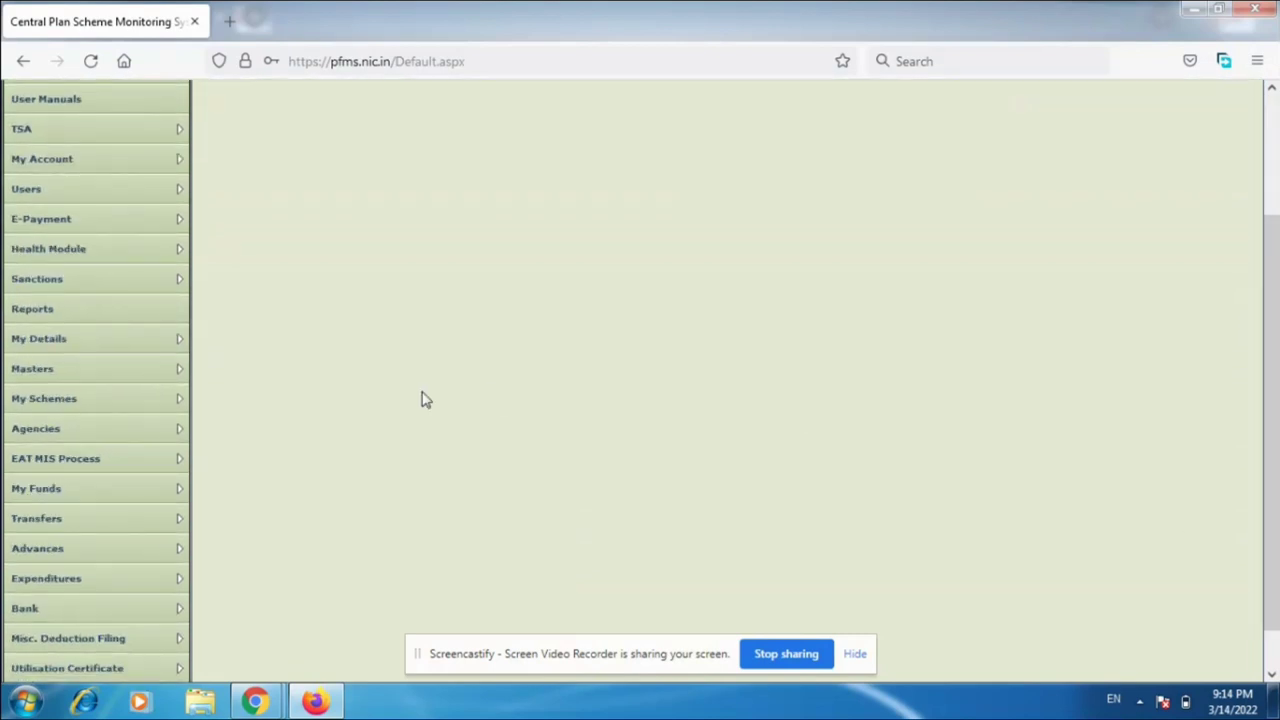
pyautogui.moveTo(111, 371)
pyautogui.moveTo(222, 416)
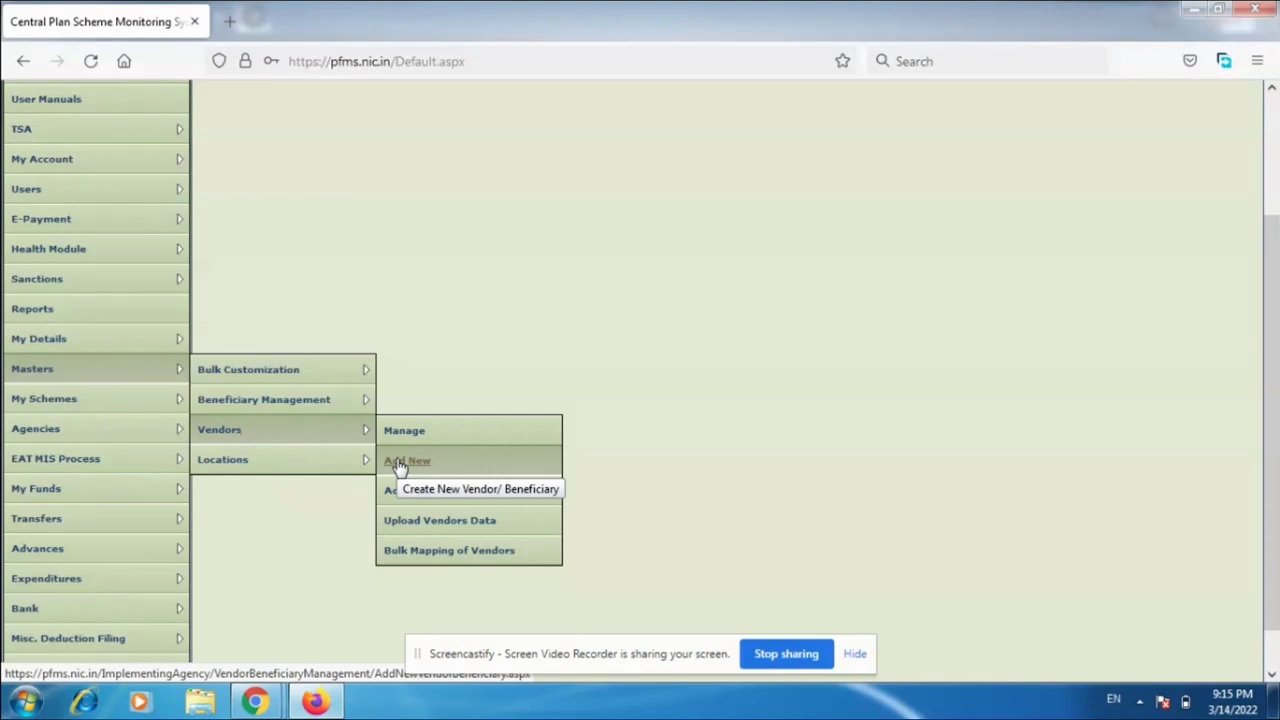
# Open Vendors > Add New and save the blank Create Vendor form to flag required fields
pyautogui.click(398, 466)
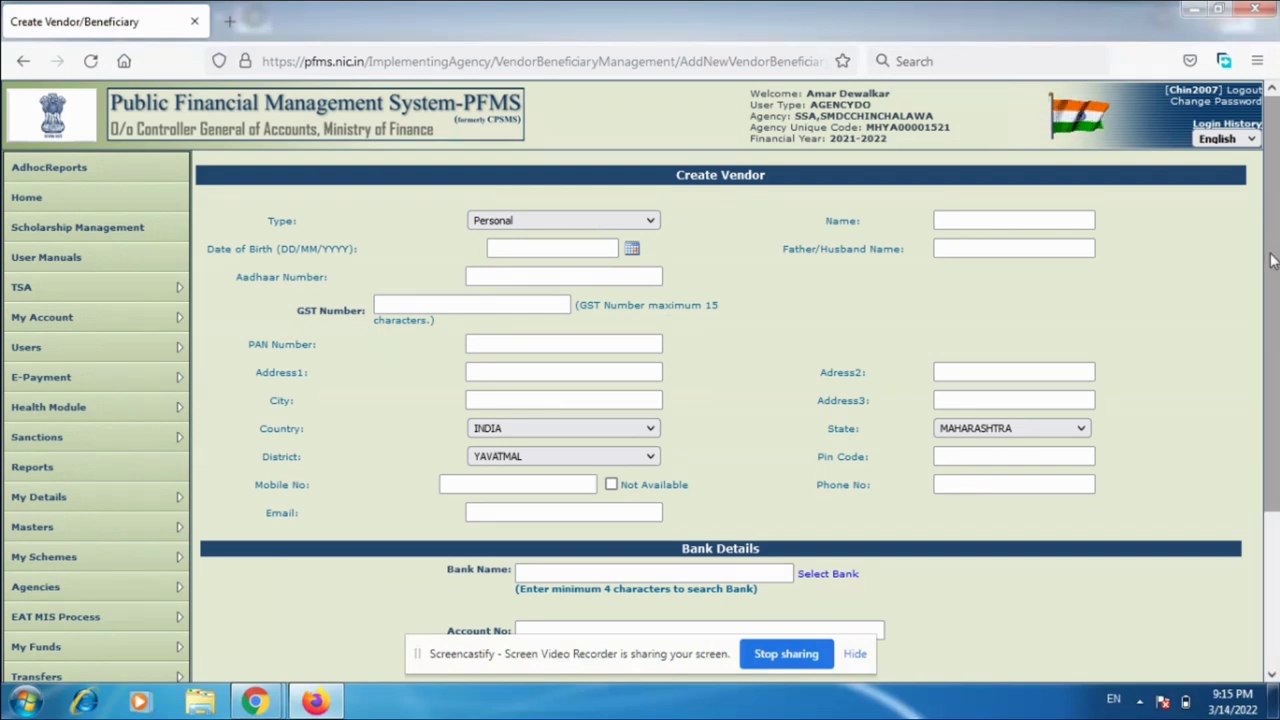
pyautogui.moveTo(1273, 262); pyautogui.dragTo(1250, 382)
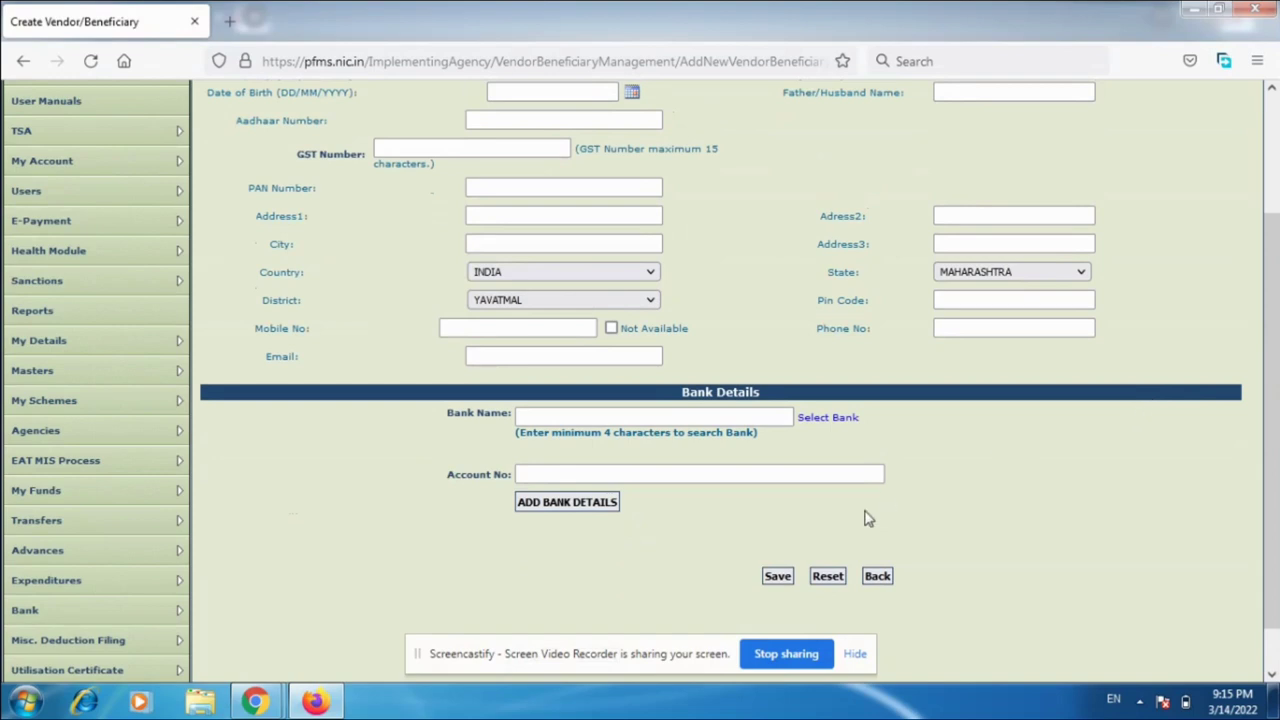
pyautogui.click(779, 580)
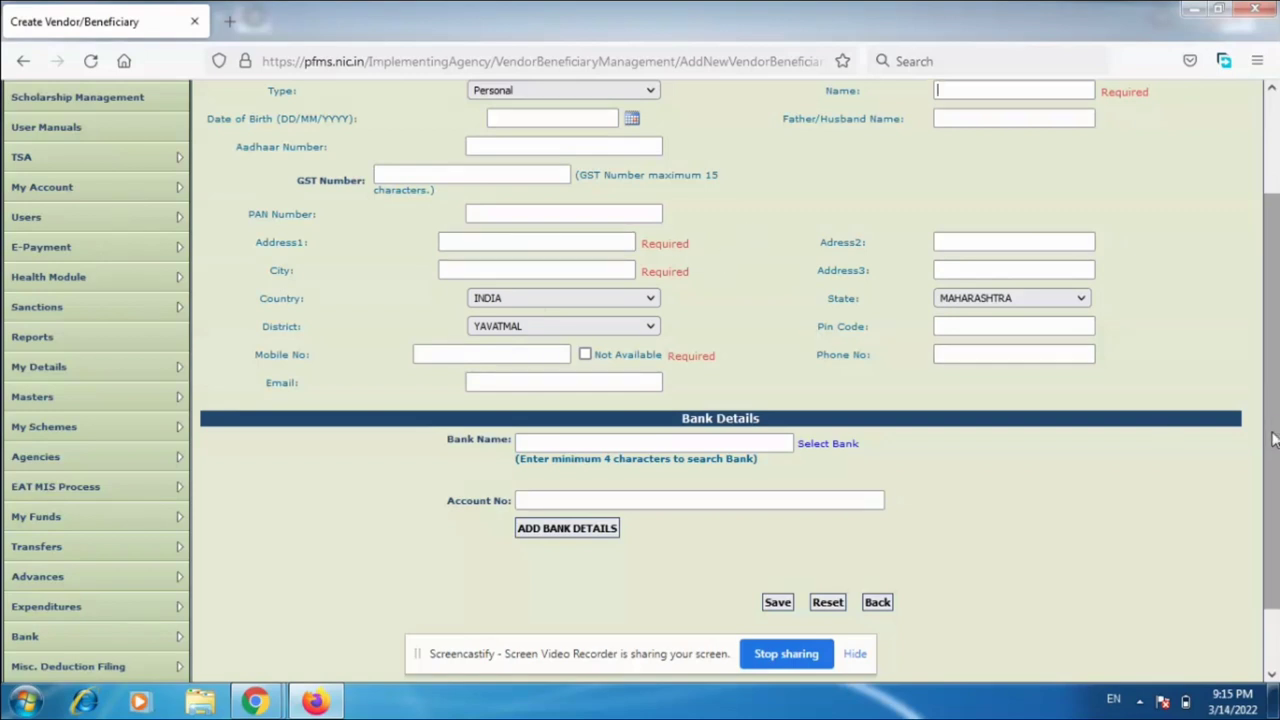
pyautogui.moveTo(1275, 443); pyautogui.dragTo(1272, 356)
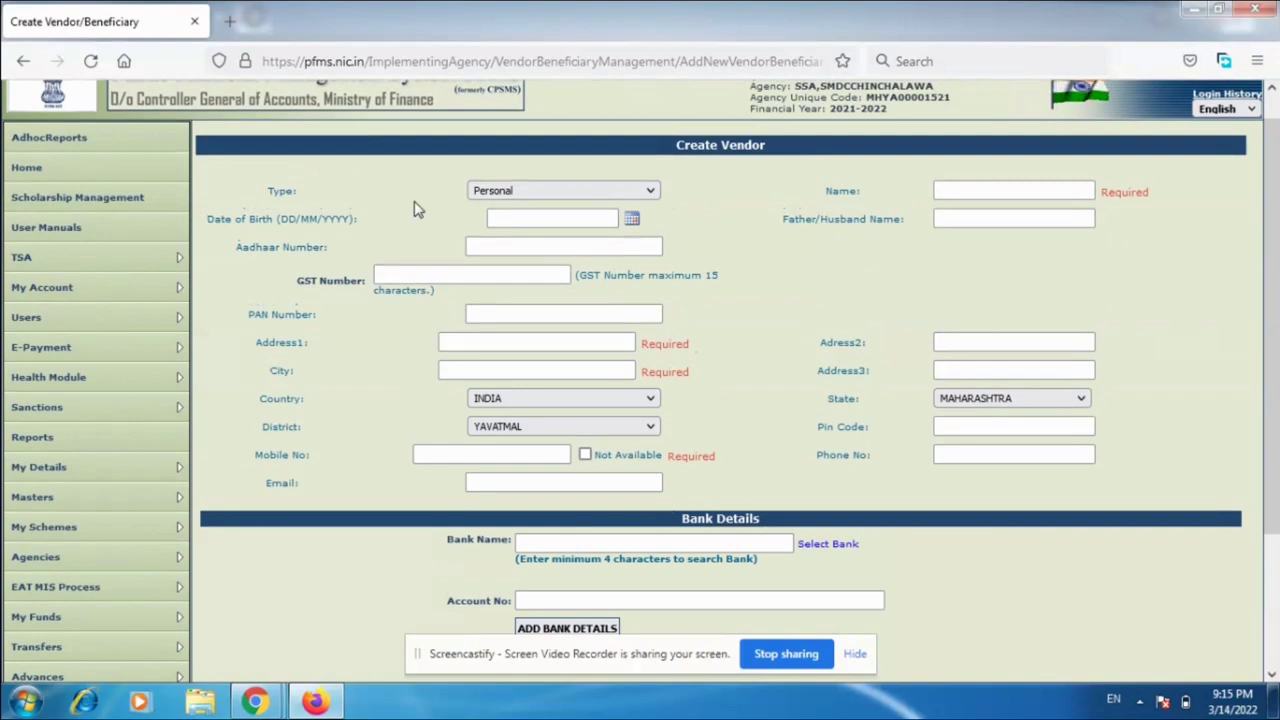
pyautogui.click(495, 194)
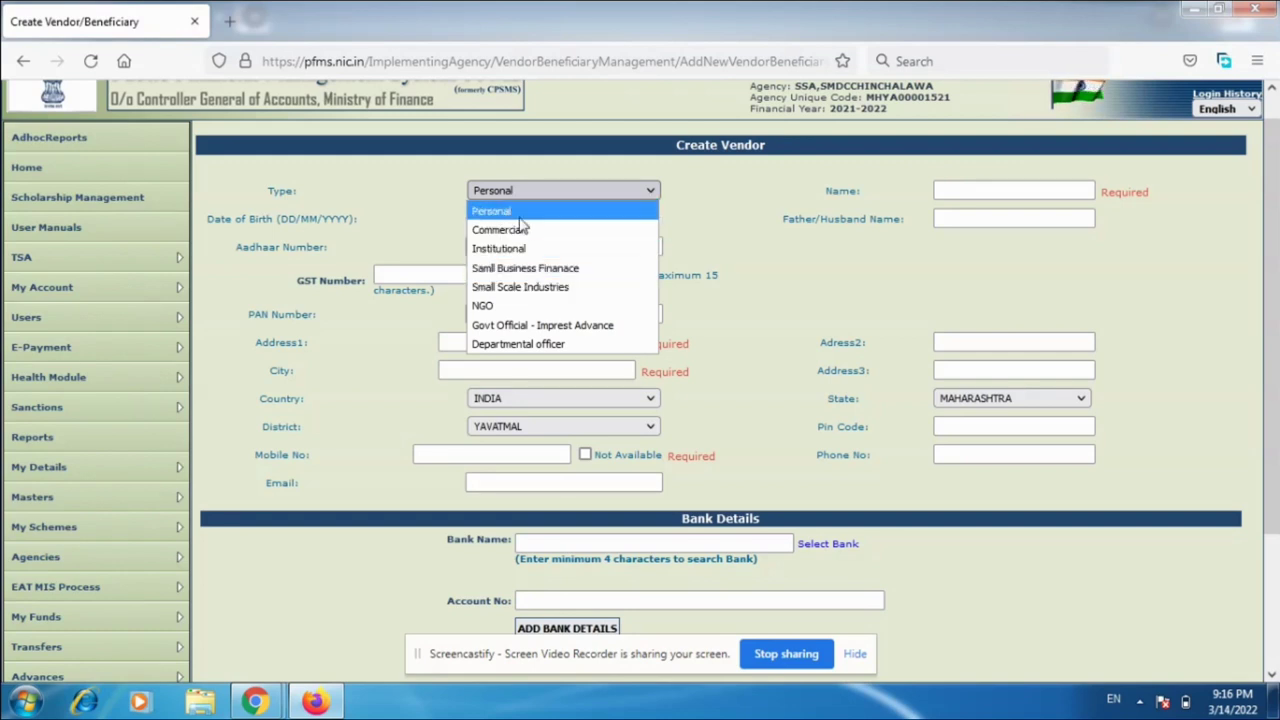
pyautogui.click(522, 212)
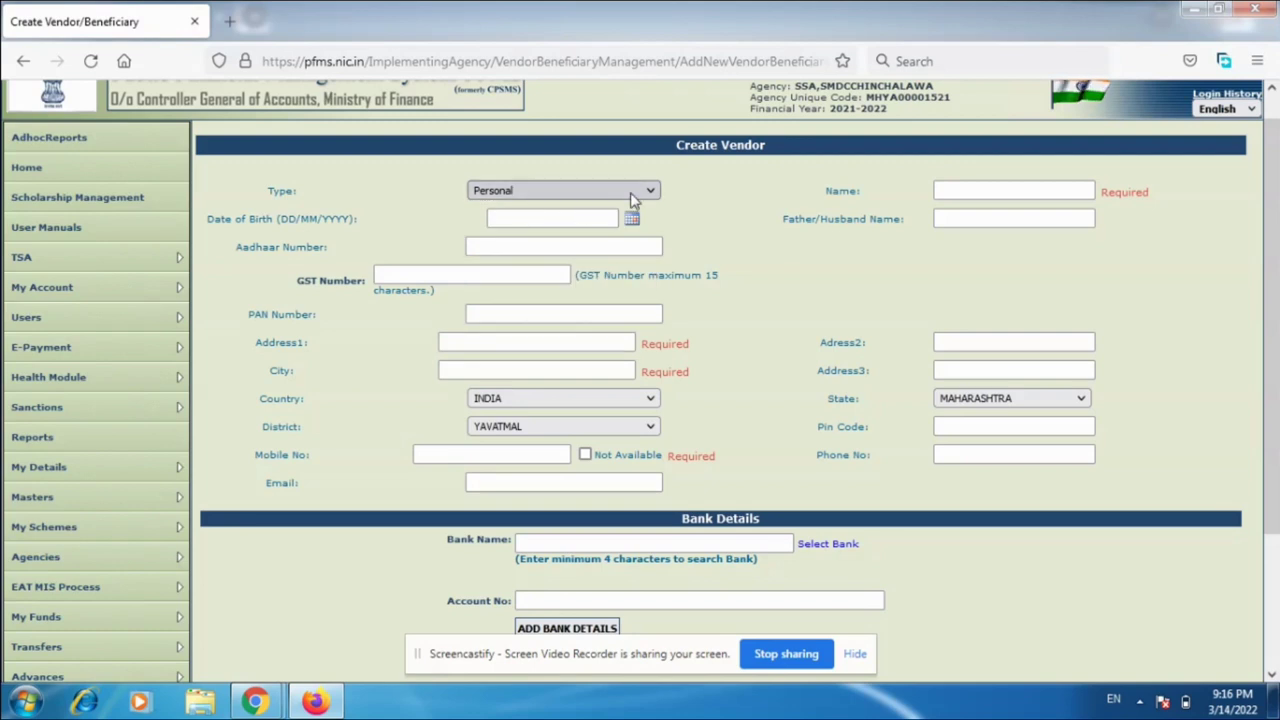
pyautogui.click(960, 190)
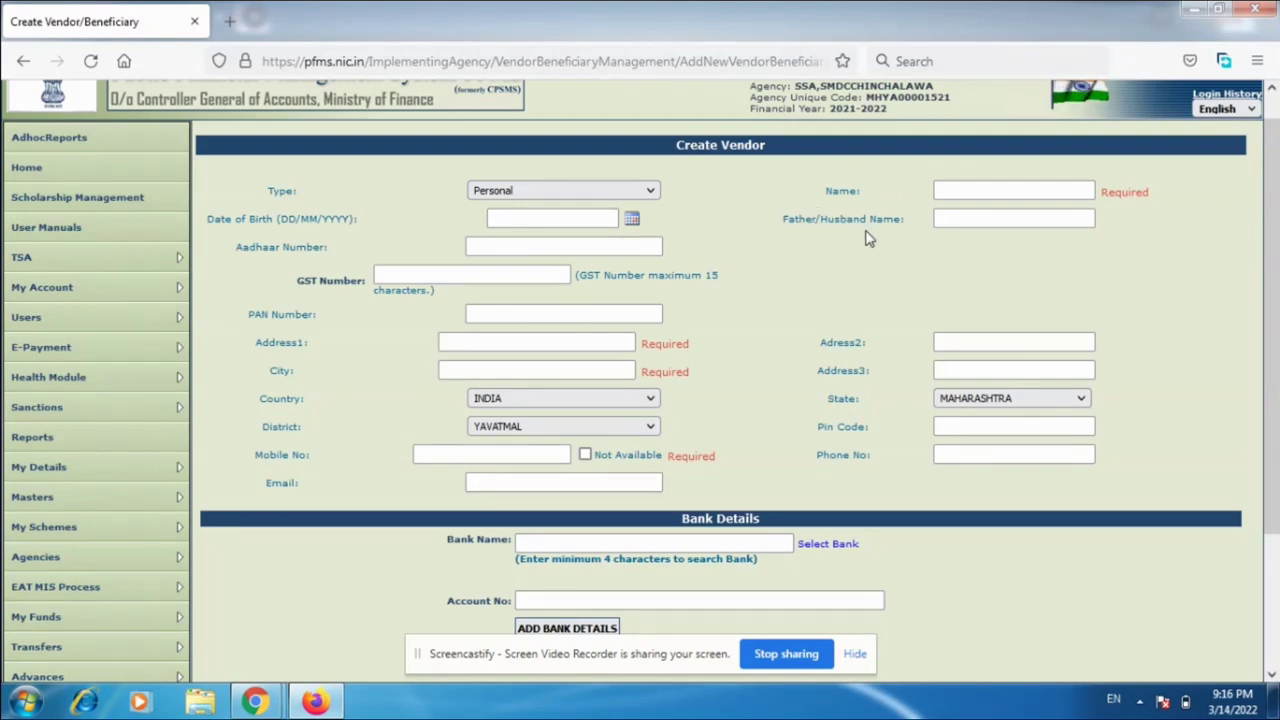
pyautogui.click(945, 217)
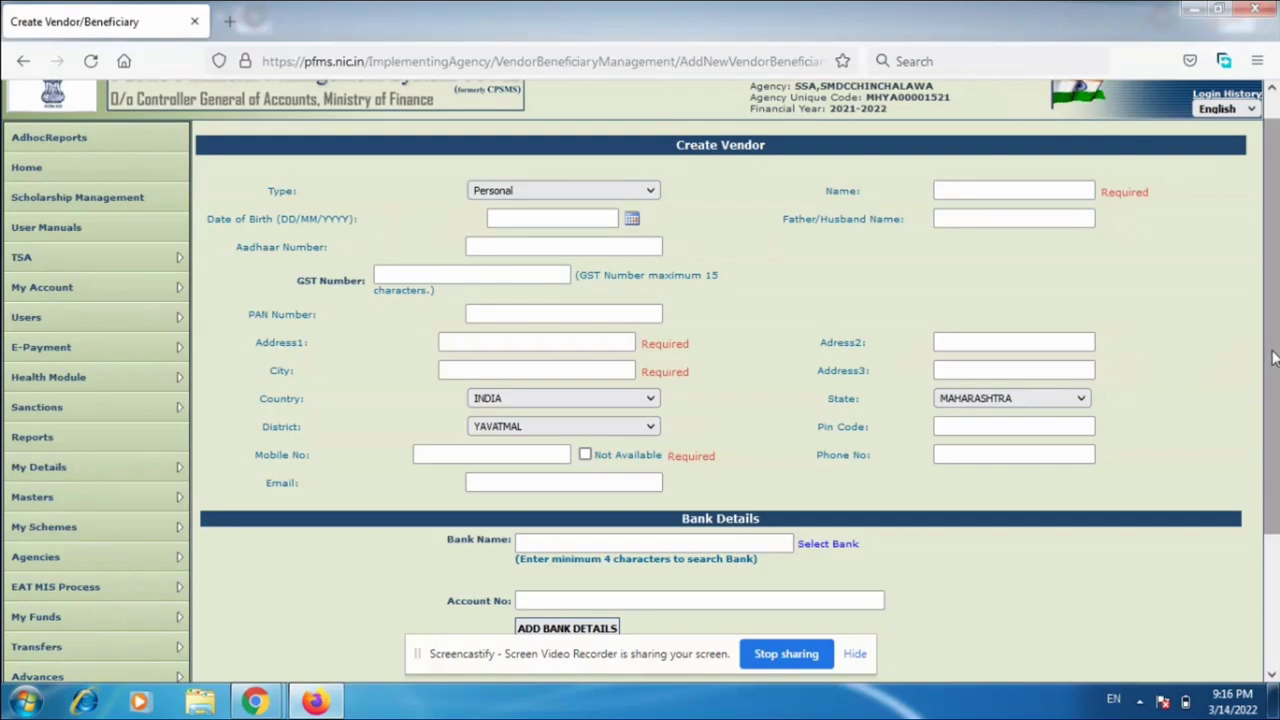
pyautogui.moveTo(1273, 358); pyautogui.dragTo(1276, 440)
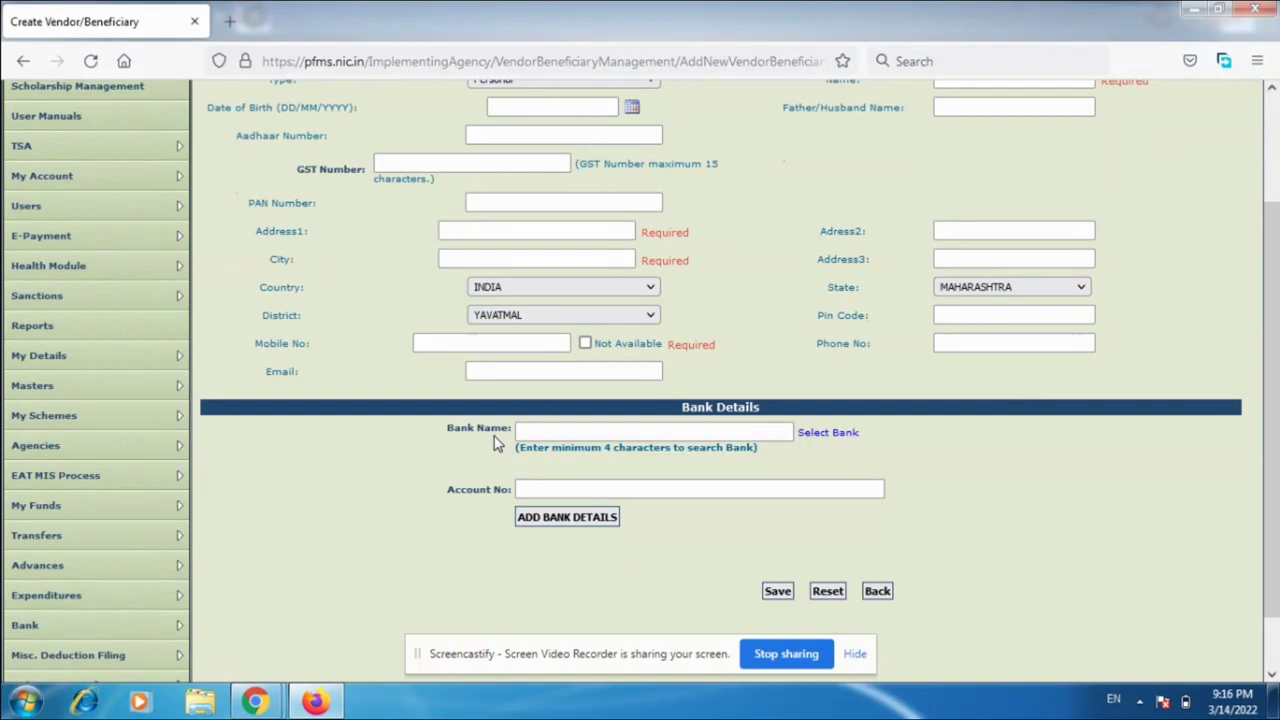
pyautogui.click(566, 436)
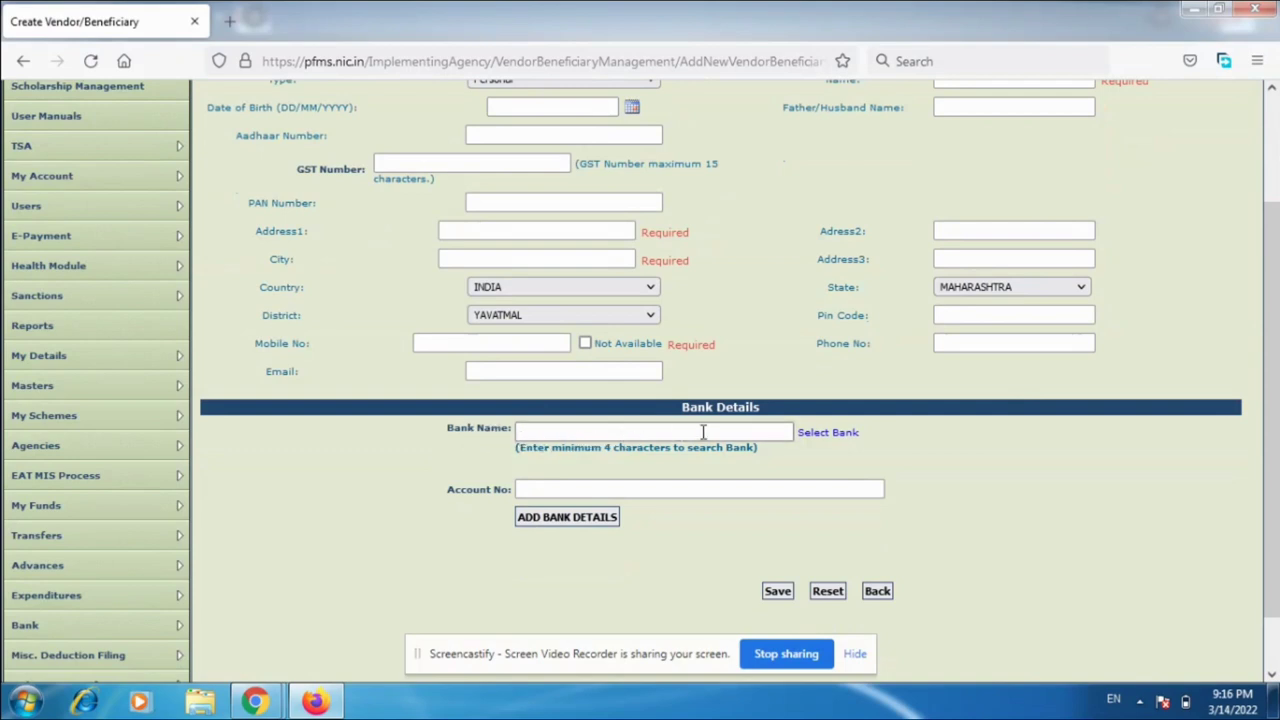
pyautogui.click(822, 436)
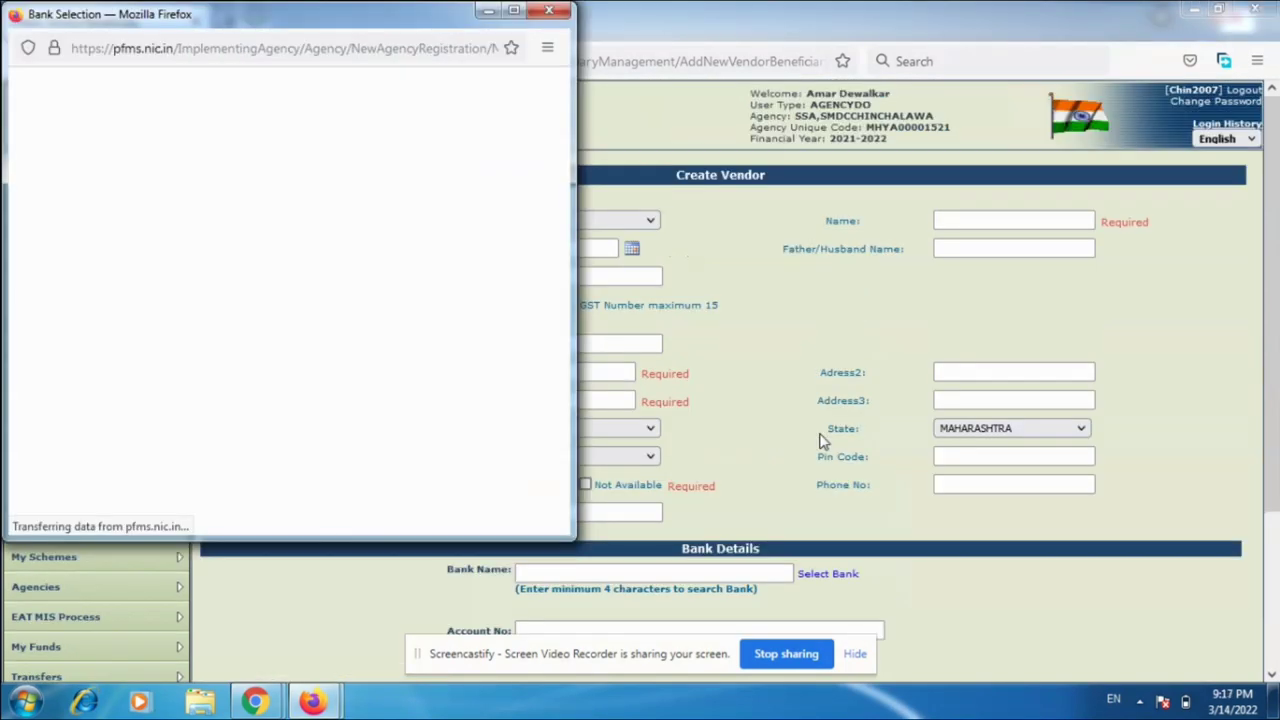
# Search banks for 'state bank of india' and select STATE BANK OF INDIA (Y)
pyautogui.click(84, 83)
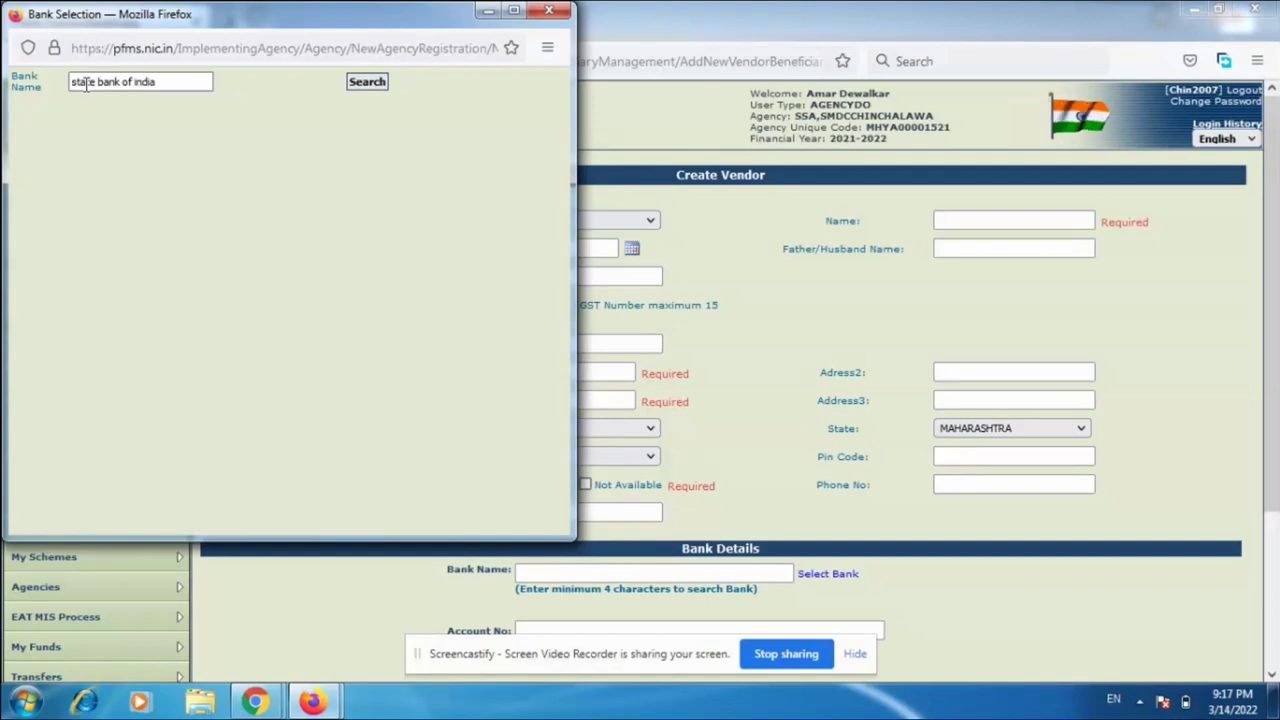
pyautogui.click(362, 87)
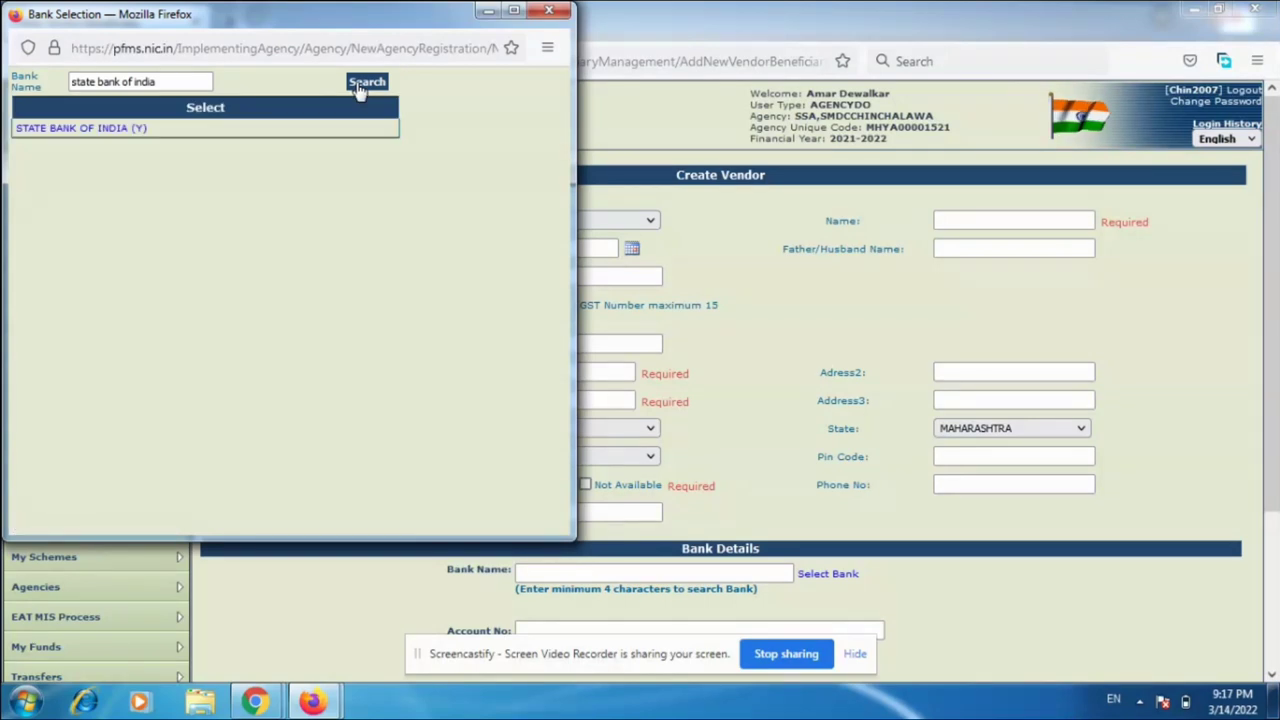
pyautogui.click(140, 130)
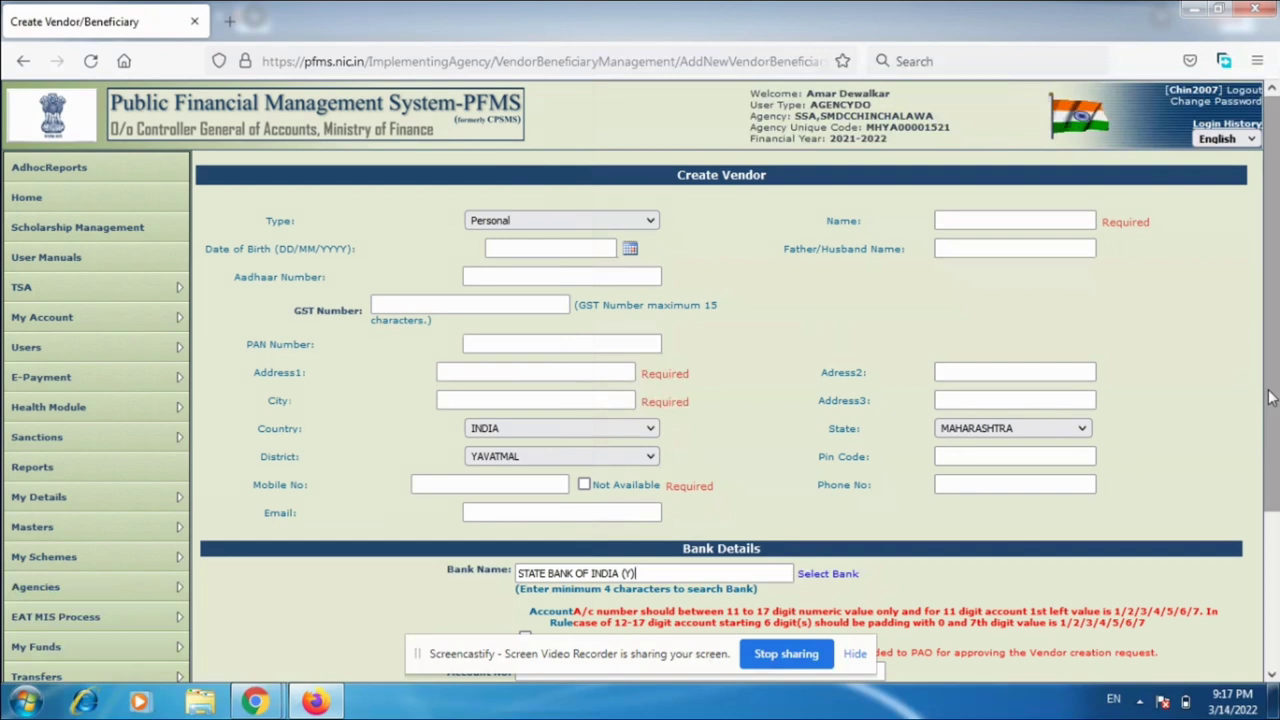
pyautogui.moveTo(1273, 398); pyautogui.dragTo(1276, 433)
pyautogui.scroll(-3, 1276, 433)
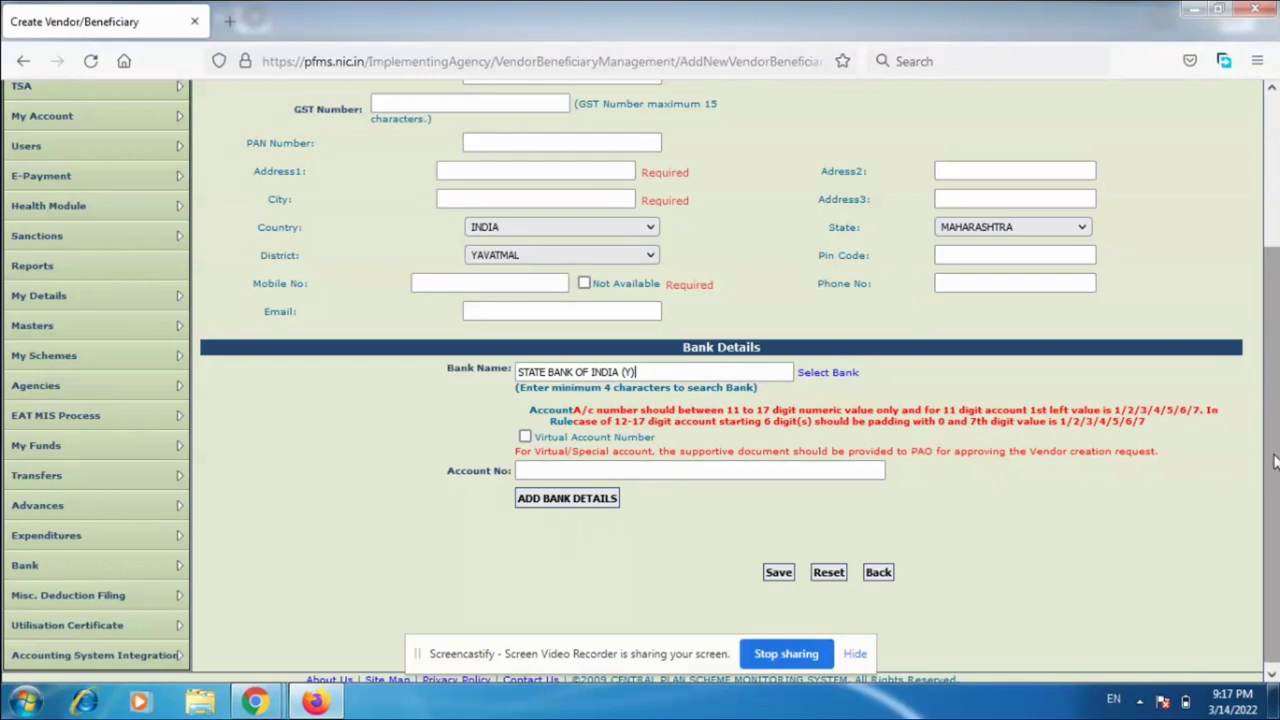
pyautogui.scroll(-1, 1274, 461)
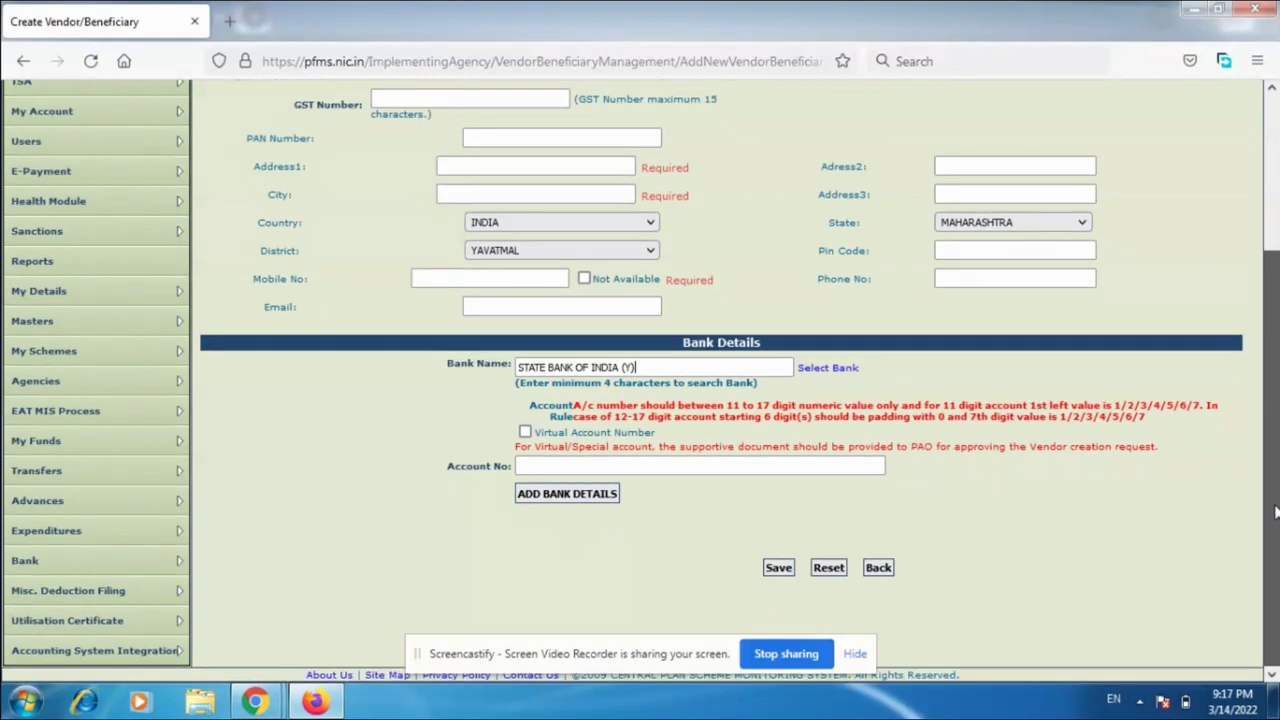
pyautogui.moveTo(1274, 512); pyautogui.dragTo(1272, 340)
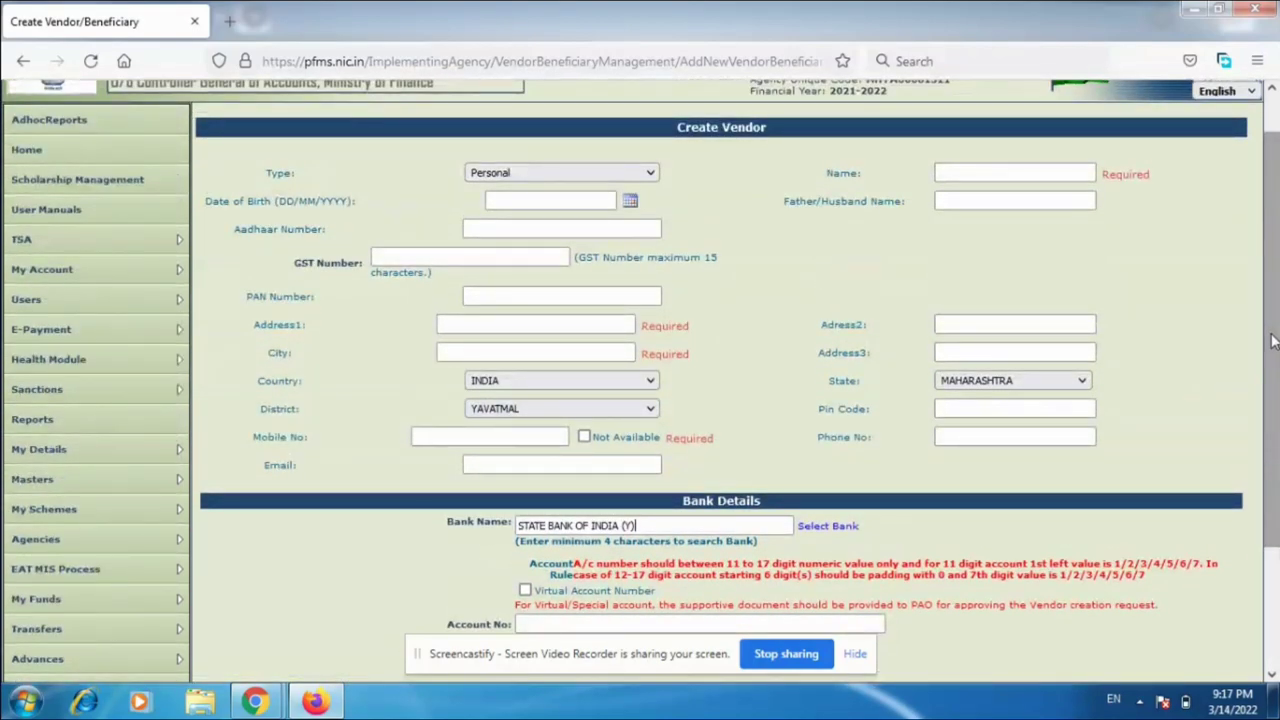